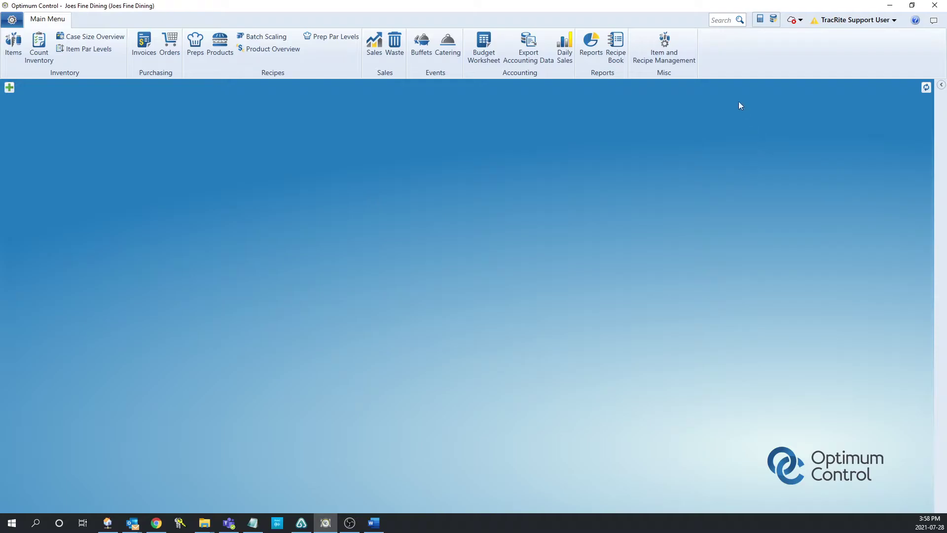
Step: Open Item and Recipe Management from the Misc group of the Main Menu ribbon
{"action": "left_click", "coordinate": [670, 60]}
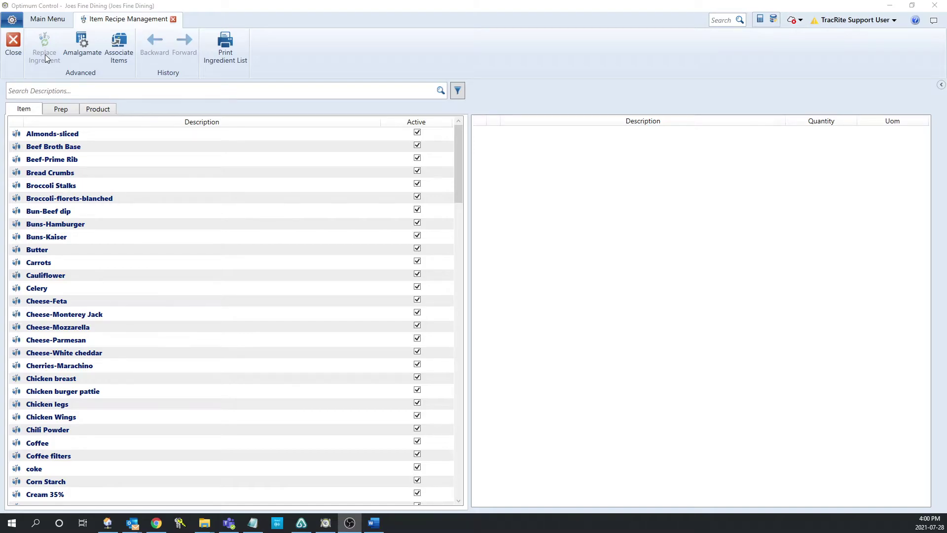
Step: Select Cheese-White cheddar and its Cheeseburger and Club House Sand recipes, then start Replace Ingredient
{"action": "left_click", "coordinate": [98, 348]}
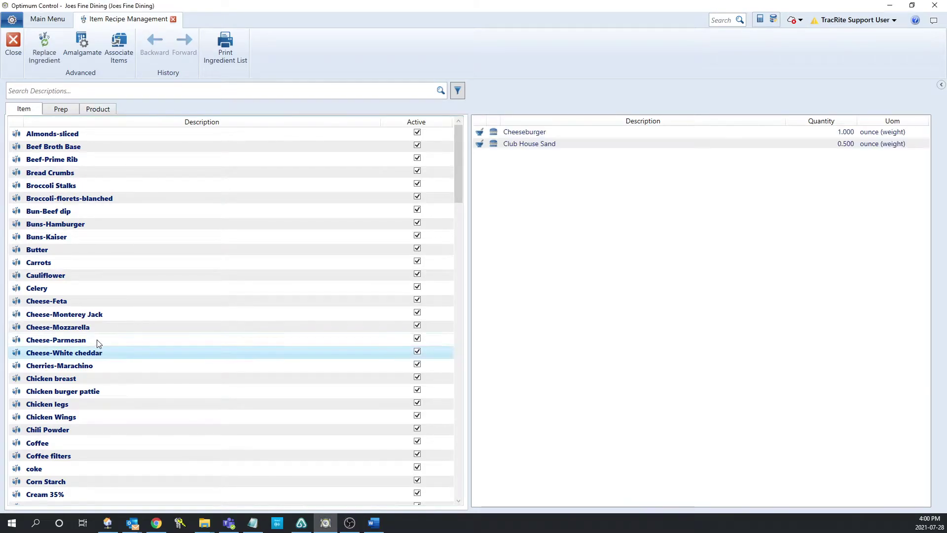
{"action": "left_click", "coordinate": [94, 329]}
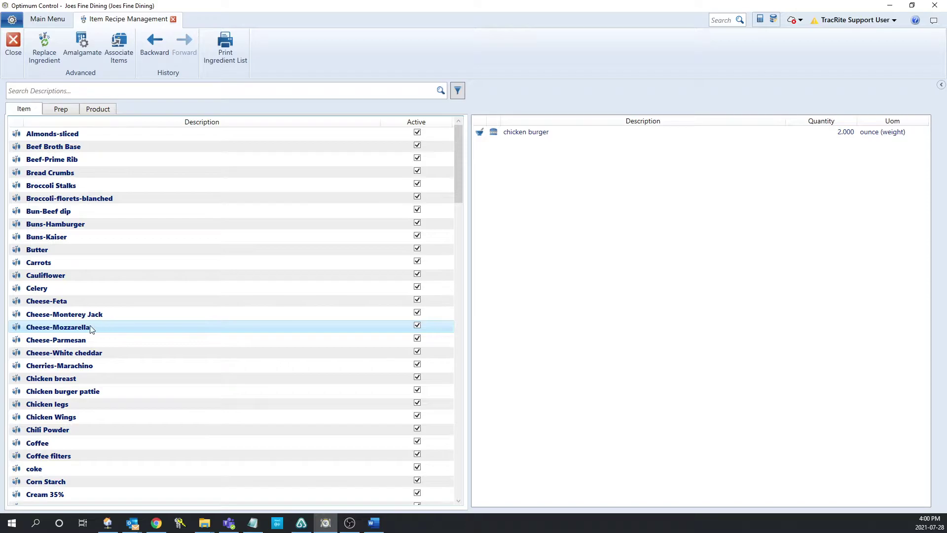
{"action": "left_click", "coordinate": [84, 356]}
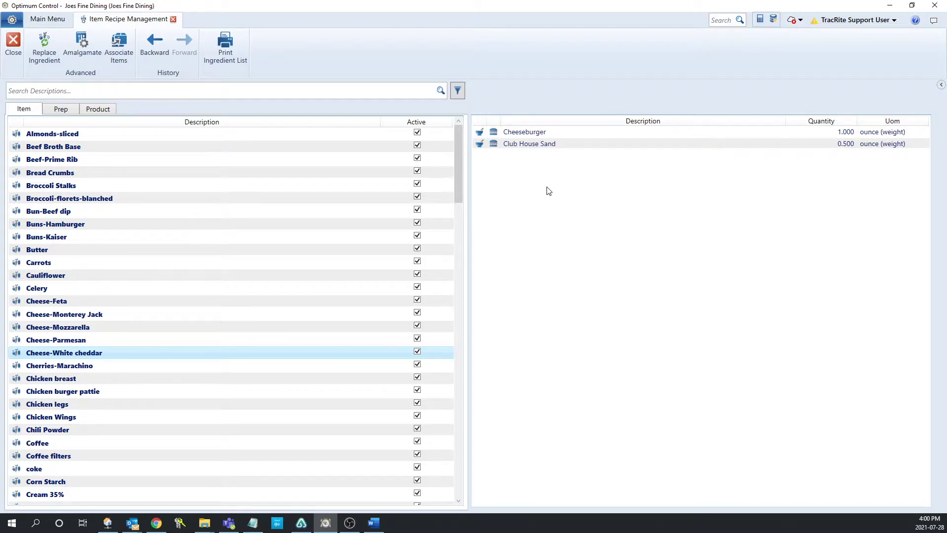
{"action": "left_click", "coordinate": [542, 134]}
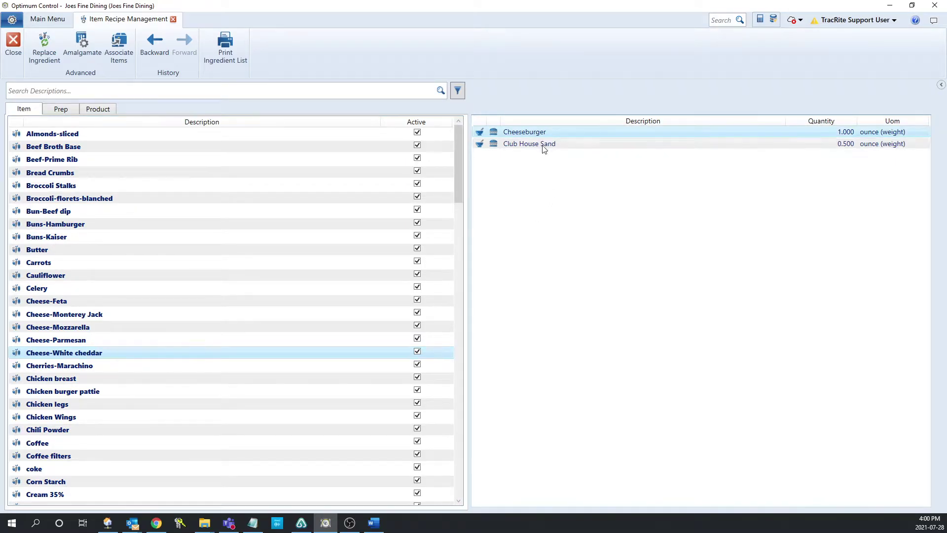
{"action": "left_click", "coordinate": [537, 147], "text": "shift"}
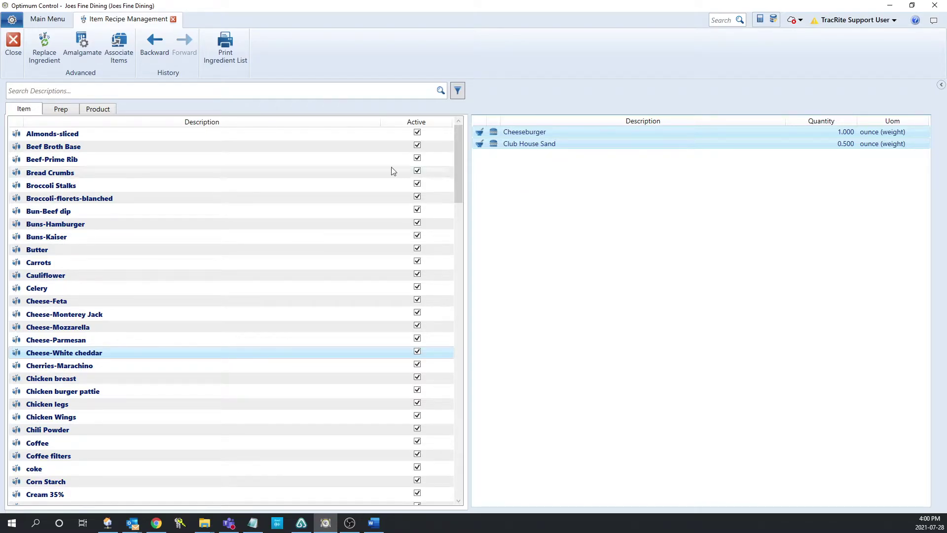
{"action": "left_click", "coordinate": [44, 47]}
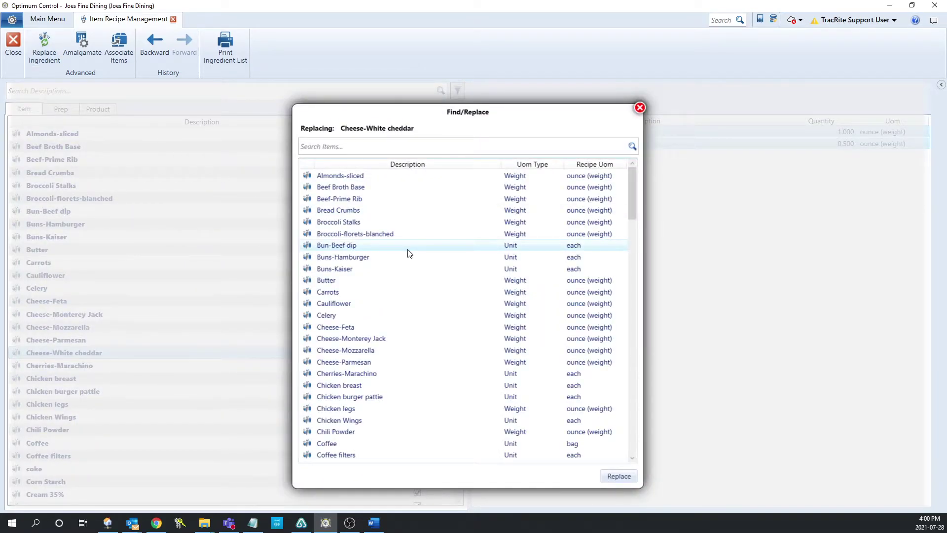
Step: Search 'mo', replace with Cheese-Mozzarella, confirm, and review the recipes now using mozzarella
{"action": "left_click", "coordinate": [332, 142]}
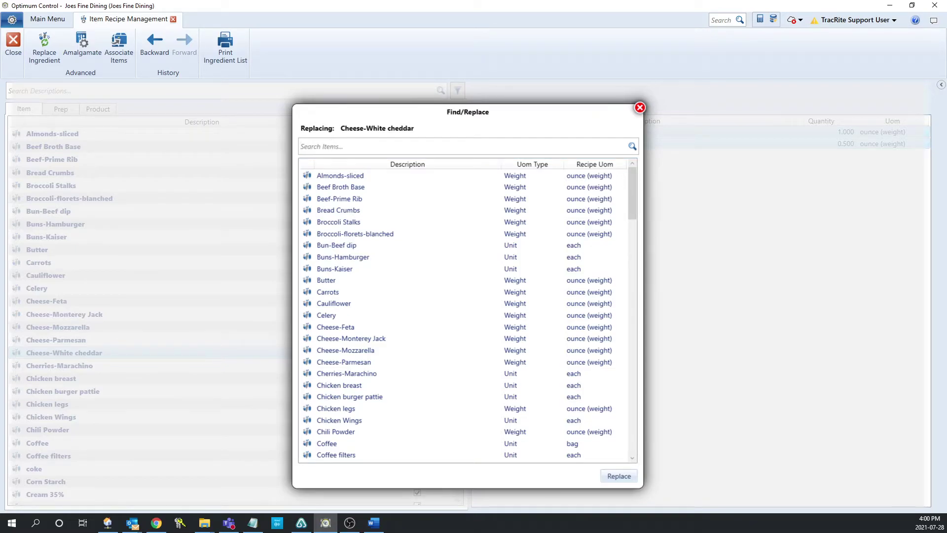
{"action": "type", "text": "mo"}
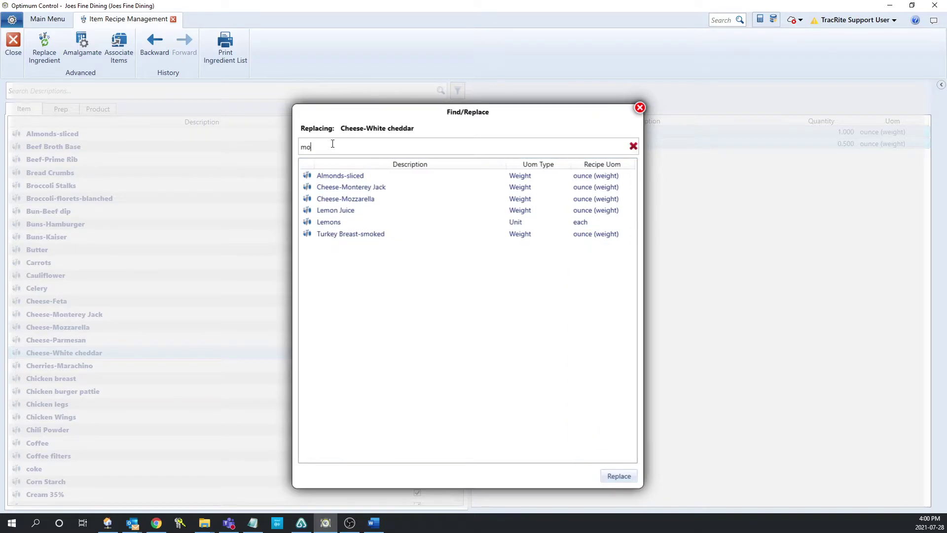
{"action": "left_click", "coordinate": [351, 200]}
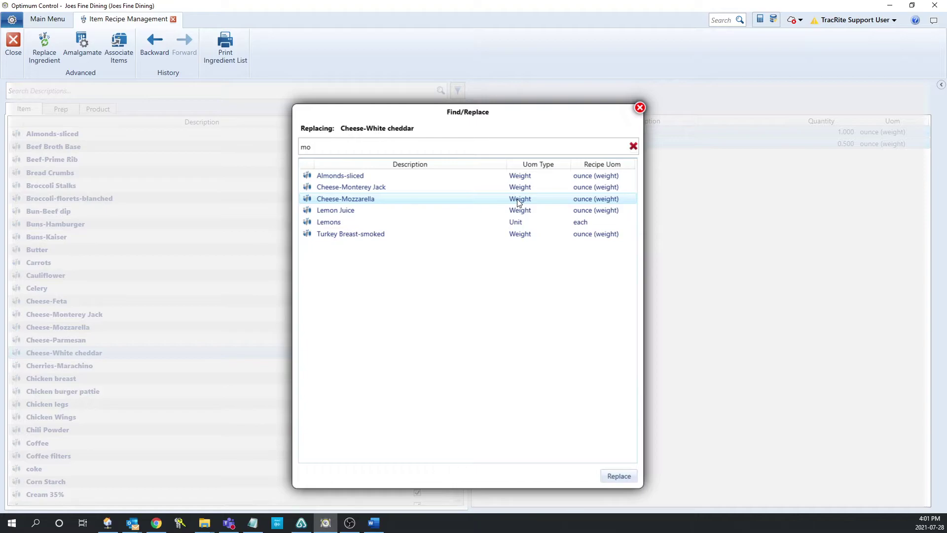
{"action": "left_click", "coordinate": [352, 198]}
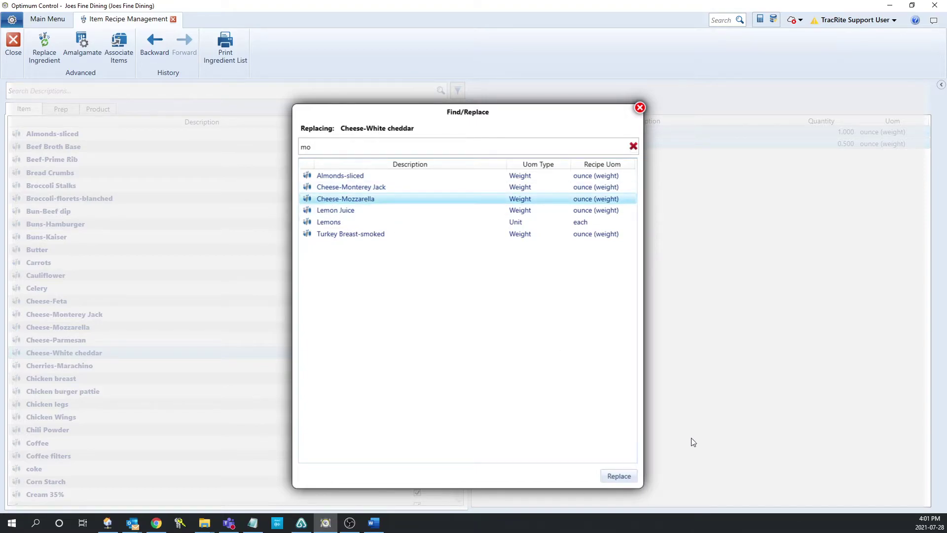
{"action": "left_click", "coordinate": [617, 475]}
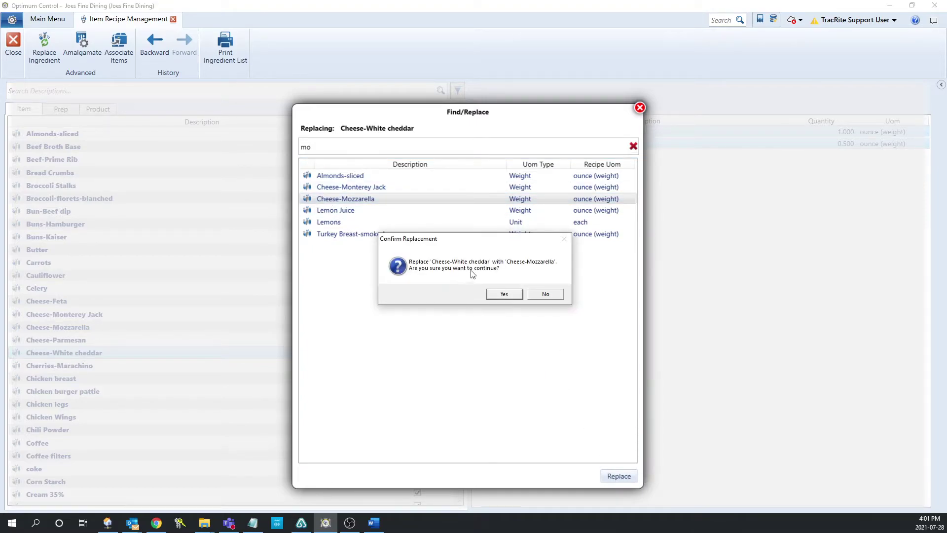
{"action": "left_click", "coordinate": [502, 296]}
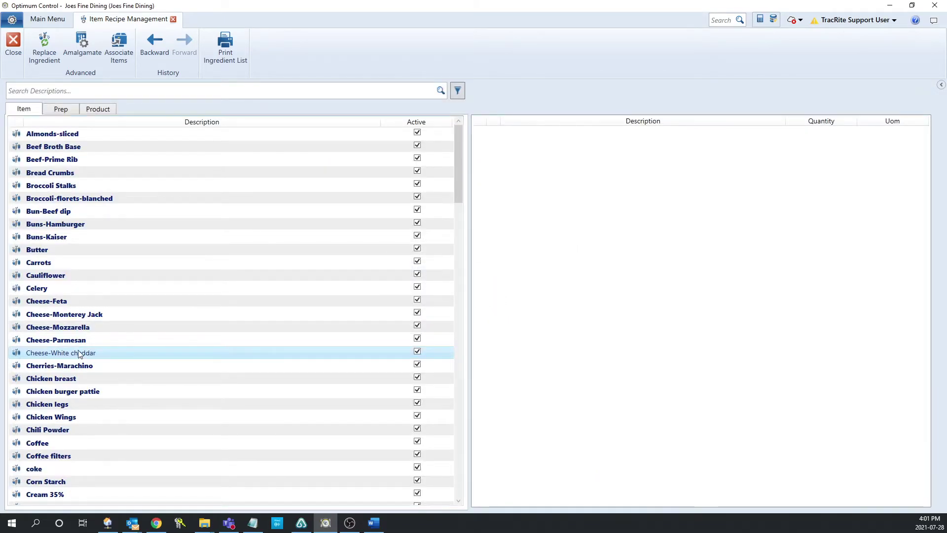
{"action": "left_click", "coordinate": [72, 331]}
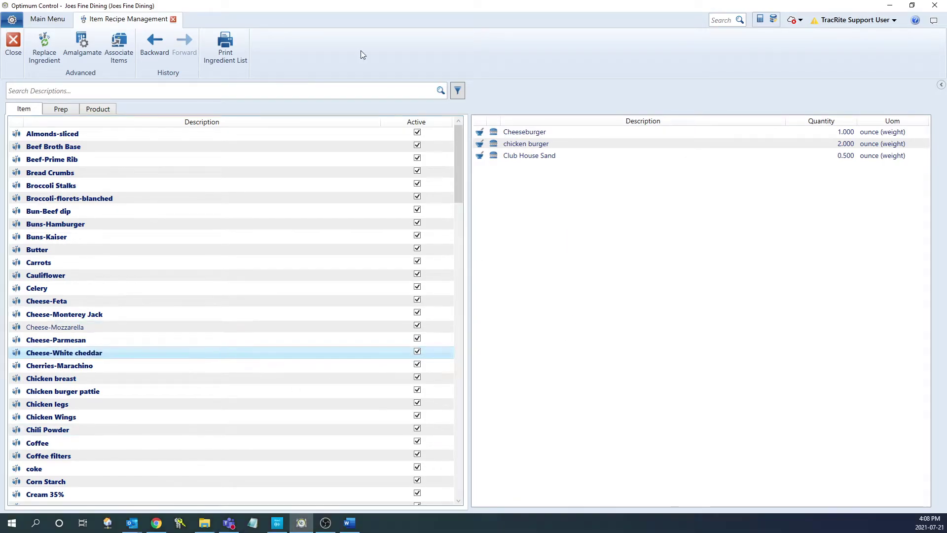
{"action": "left_click", "coordinate": [84, 47]}
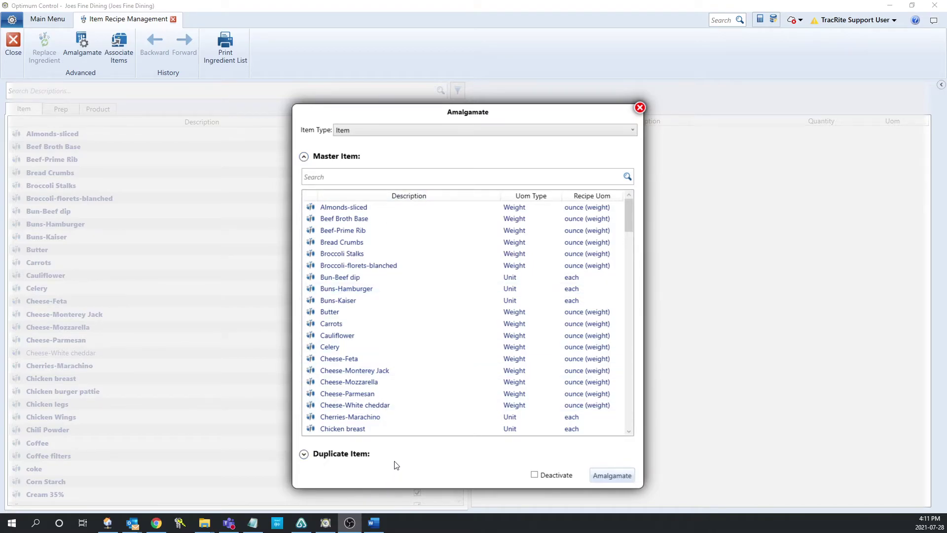
Step: Amalgamate master Cucumbers with duplicate Fresh cucumbers, answering No to Copy Case Size
{"action": "left_click", "coordinate": [340, 176]}
{"action": "type", "text": "cuc"}
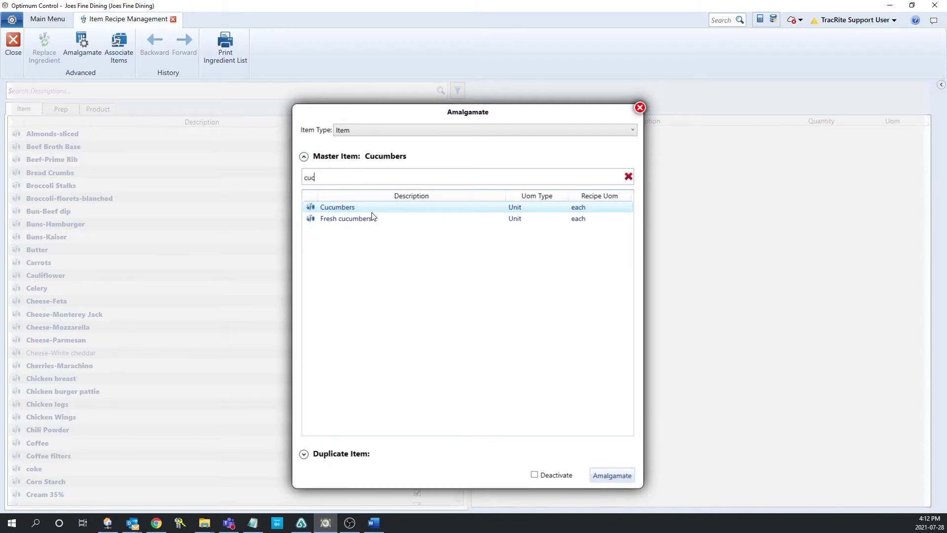
{"action": "left_click", "coordinate": [333, 454]}
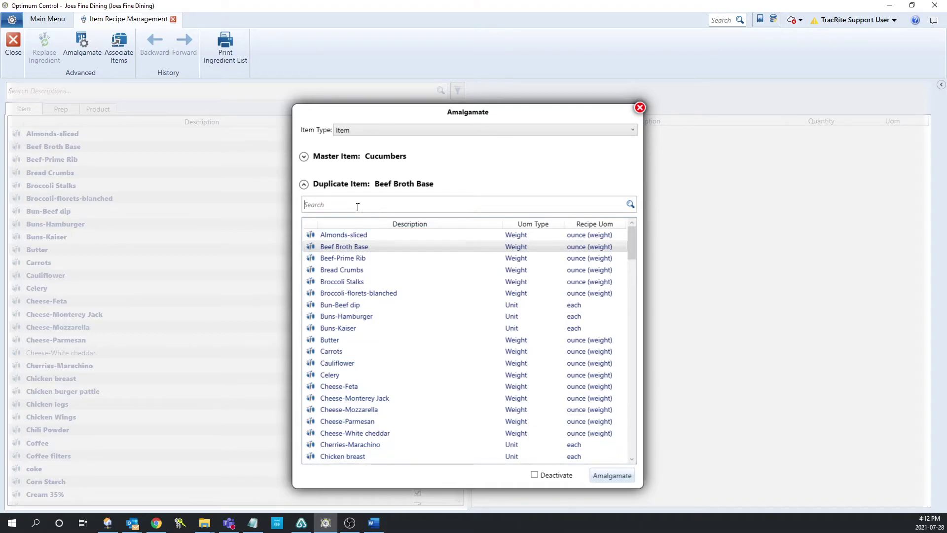
{"action": "left_click", "coordinate": [358, 207]}
{"action": "type", "text": "fre"}
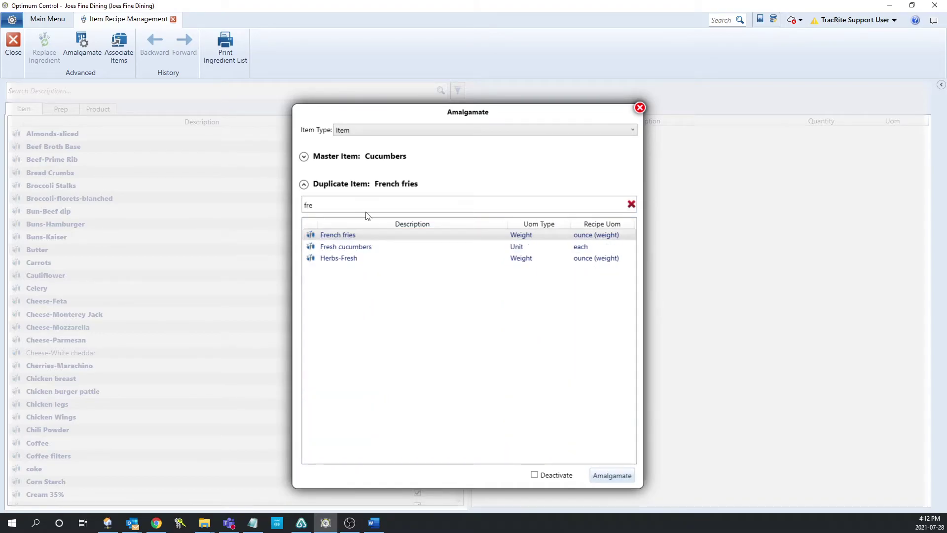
{"action": "left_click", "coordinate": [366, 248]}
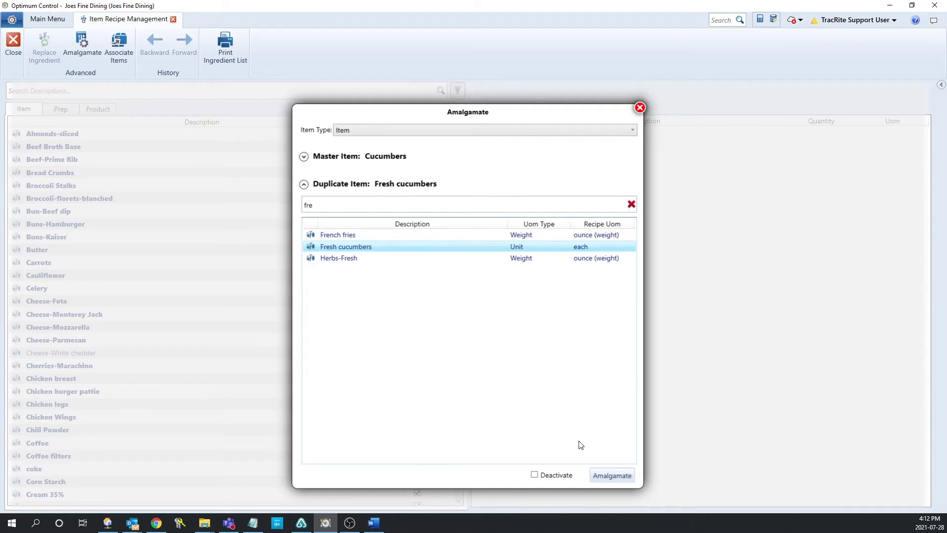
{"action": "left_click", "coordinate": [614, 475]}
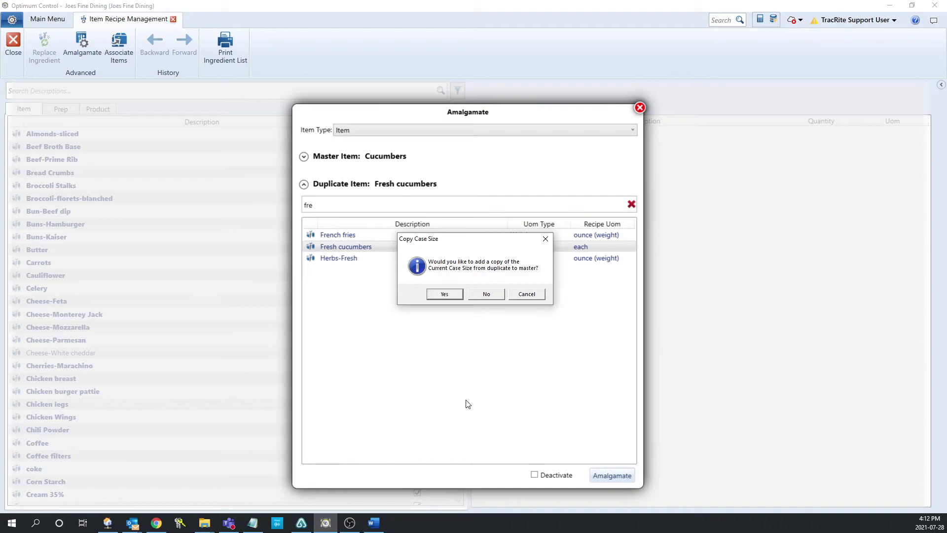
{"action": "left_click", "coordinate": [490, 297]}
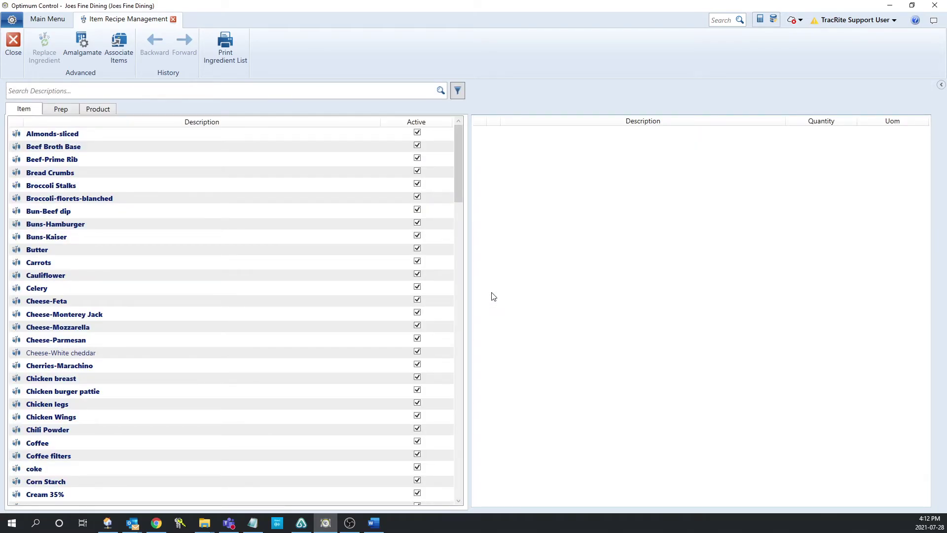
Step: Filter item descriptions by 'fre' and uncheck Active for Fresh cucumbers
{"action": "left_click", "coordinate": [44, 92]}
{"action": "type", "text": "fre"}
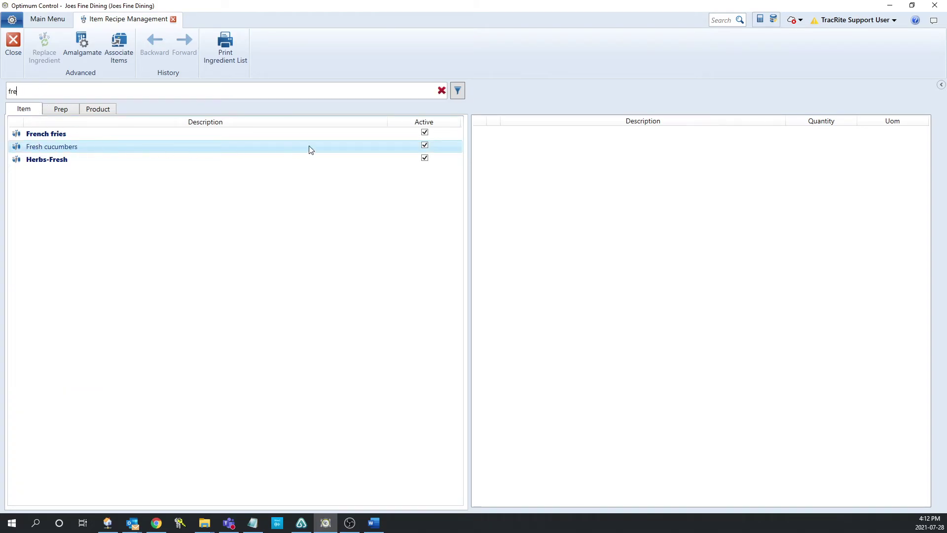
{"action": "left_click", "coordinate": [424, 145]}
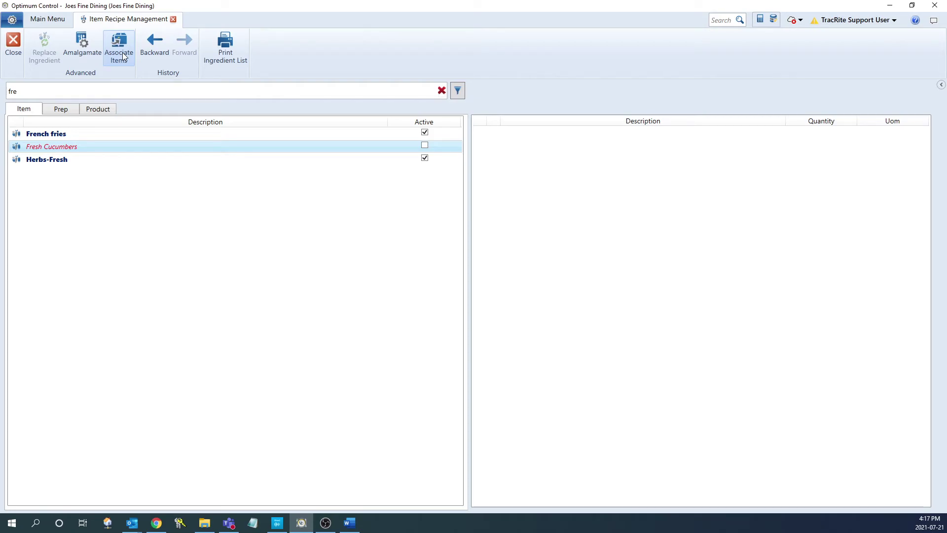
{"action": "left_click", "coordinate": [123, 52]}
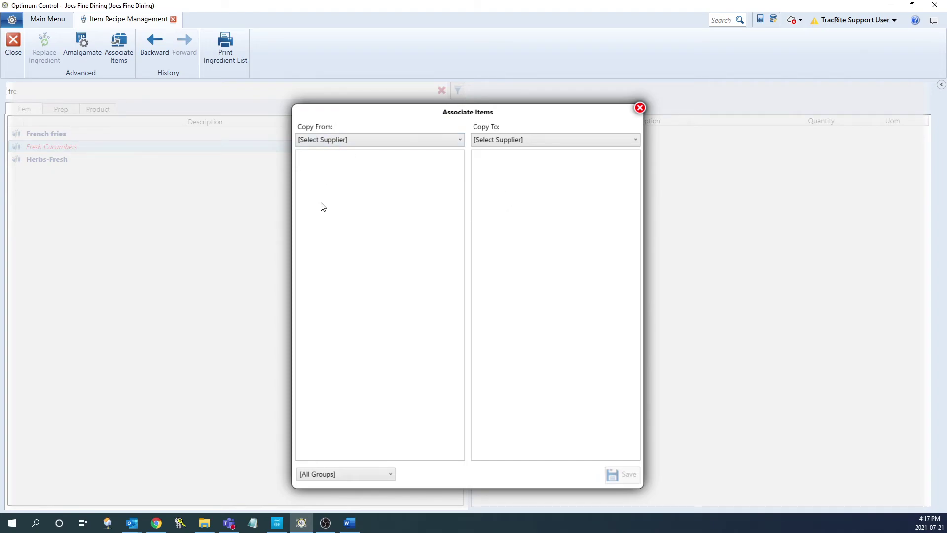
Step: Set Copy From to National Supplier and Copy To to Gerrys Food Distributors
{"action": "left_click", "coordinate": [327, 140]}
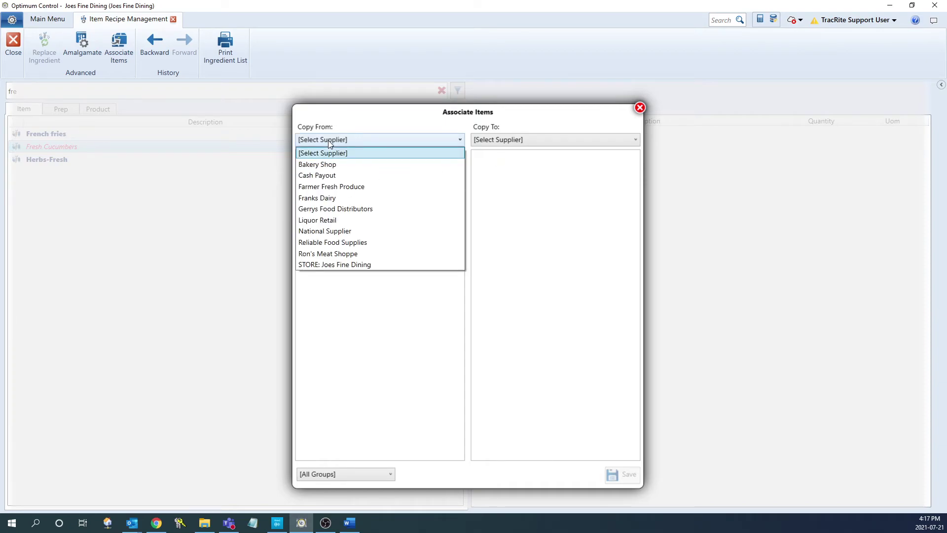
{"action": "left_click", "coordinate": [339, 232]}
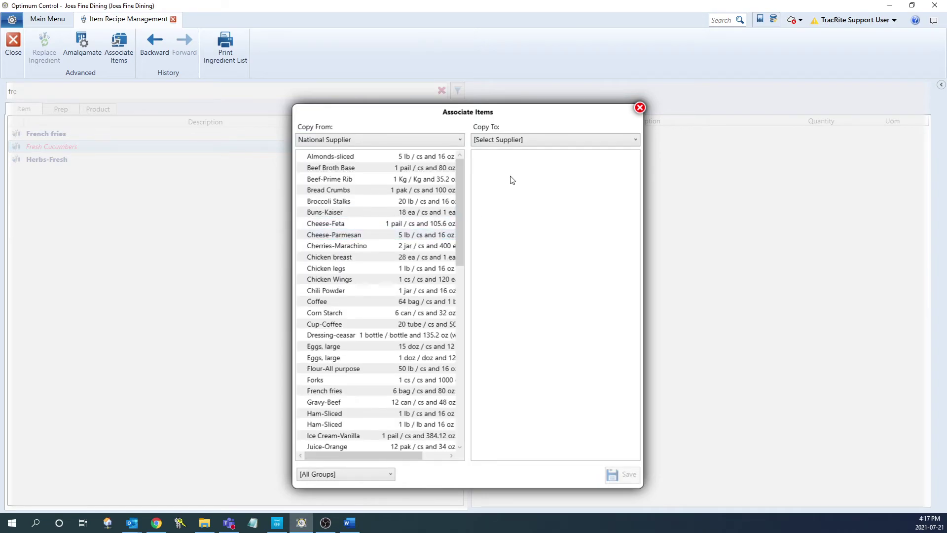
{"action": "left_click", "coordinate": [502, 140]}
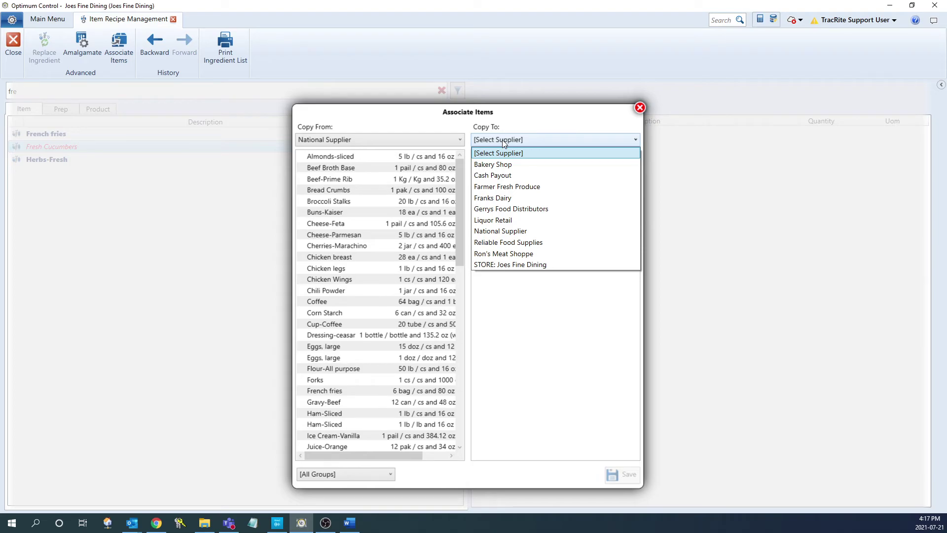
{"action": "left_click", "coordinate": [493, 209]}
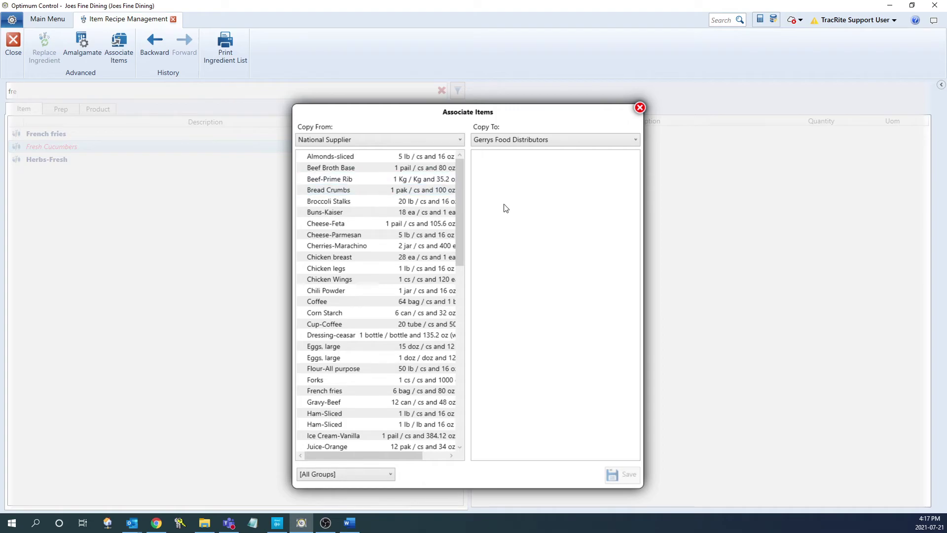
Step: Move Bread Crumbs and all remaining National Supplier items to Gerrys Food Distributors and save
{"action": "left_click_drag", "start_coordinate": [339, 187], "coordinate": [507, 189]}
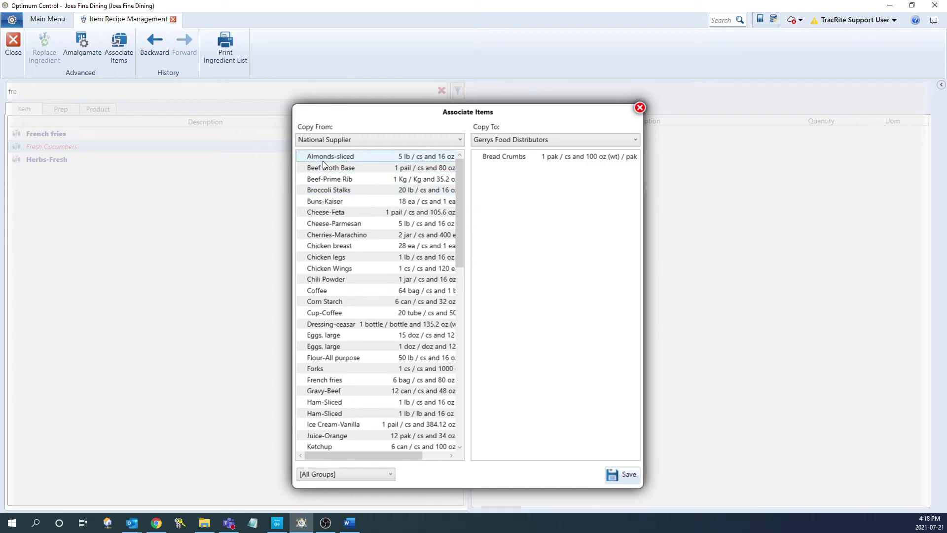
{"action": "left_click_drag", "start_coordinate": [459, 176], "coordinate": [458, 353]}
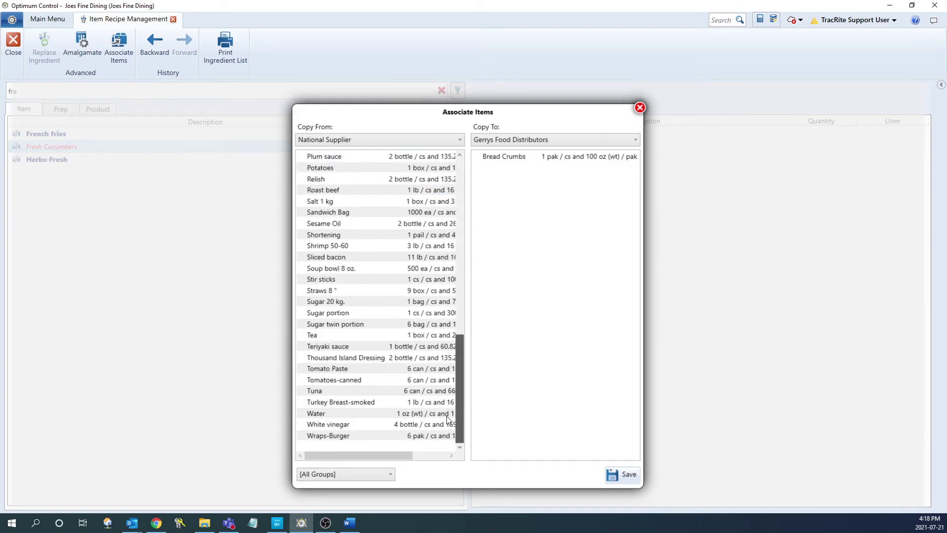
{"action": "left_click", "coordinate": [326, 436], "text": "shift"}
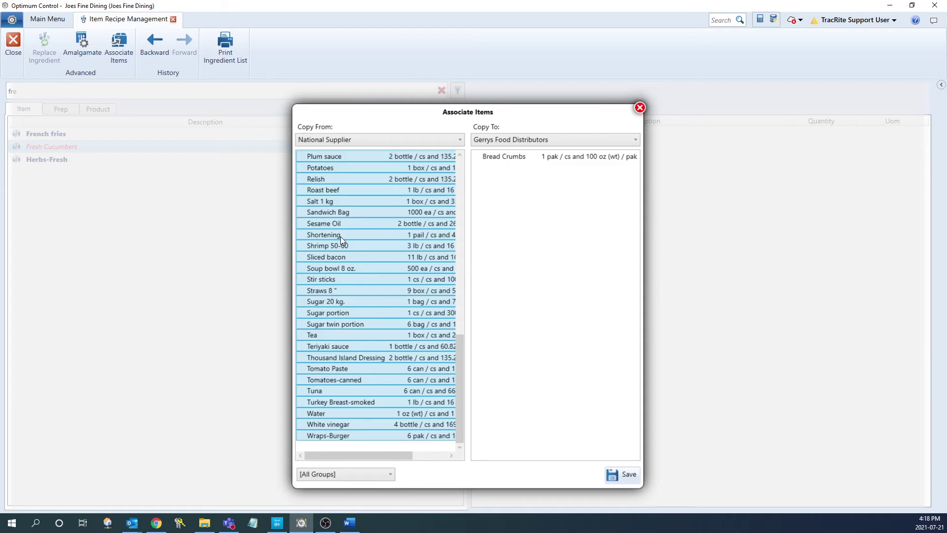
{"action": "left_click_drag", "start_coordinate": [325, 244], "coordinate": [515, 249]}
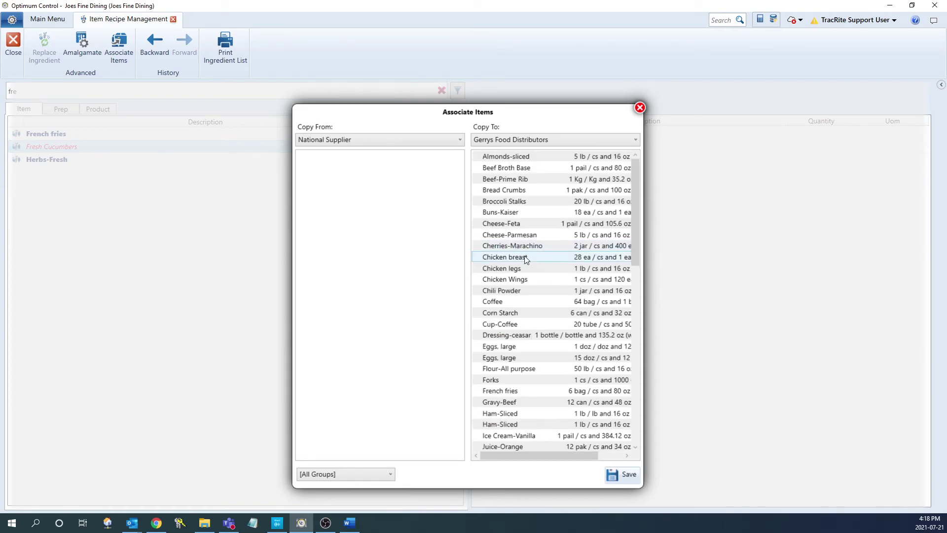
{"action": "left_click", "coordinate": [622, 475]}
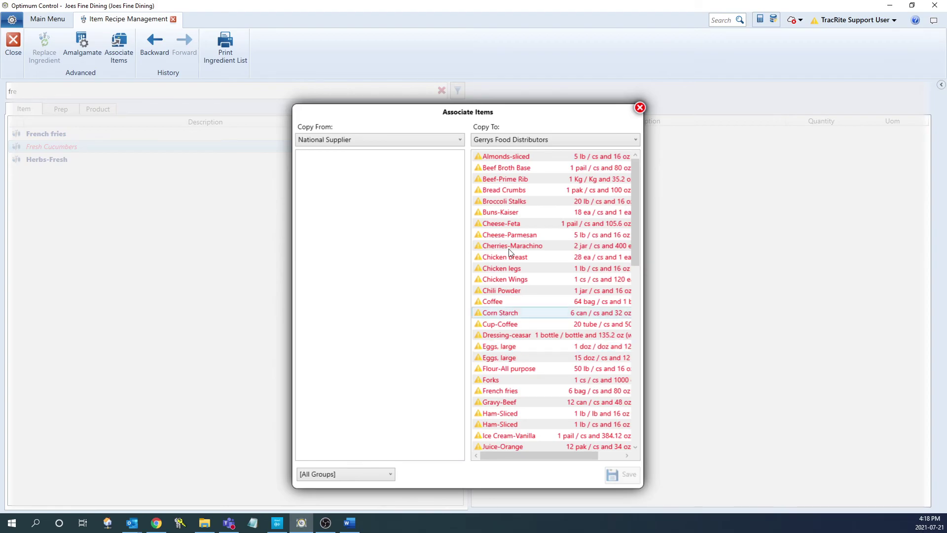
Step: Select Almonds-sliced, then return to the main menu and open the inventory items screen
{"action": "left_click", "coordinate": [503, 158]}
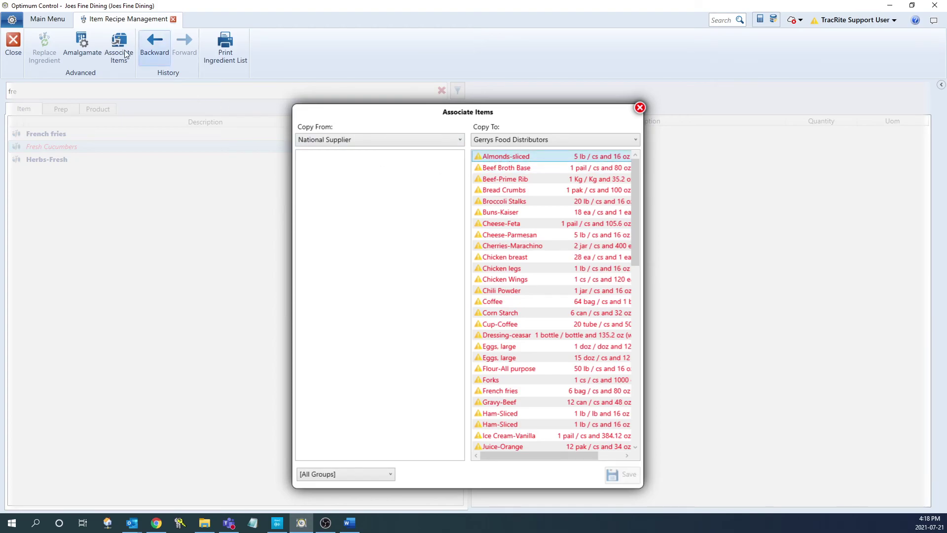
{"action": "left_click", "coordinate": [46, 19]}
{"action": "left_click", "coordinate": [15, 43]}
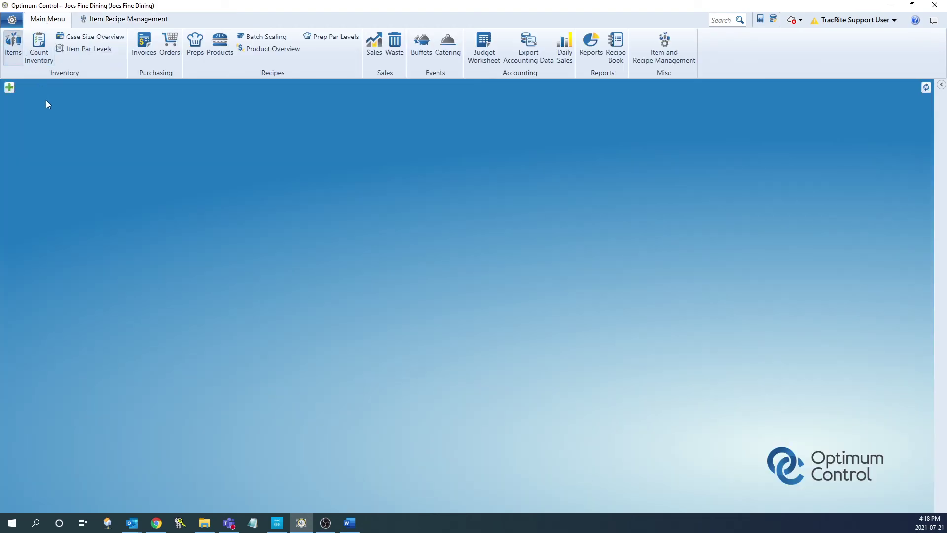
Step: Confirm Almonds-sliced lists a Gerrys Food Distributors case size, then close the association dialog
{"action": "left_click", "coordinate": [50, 149]}
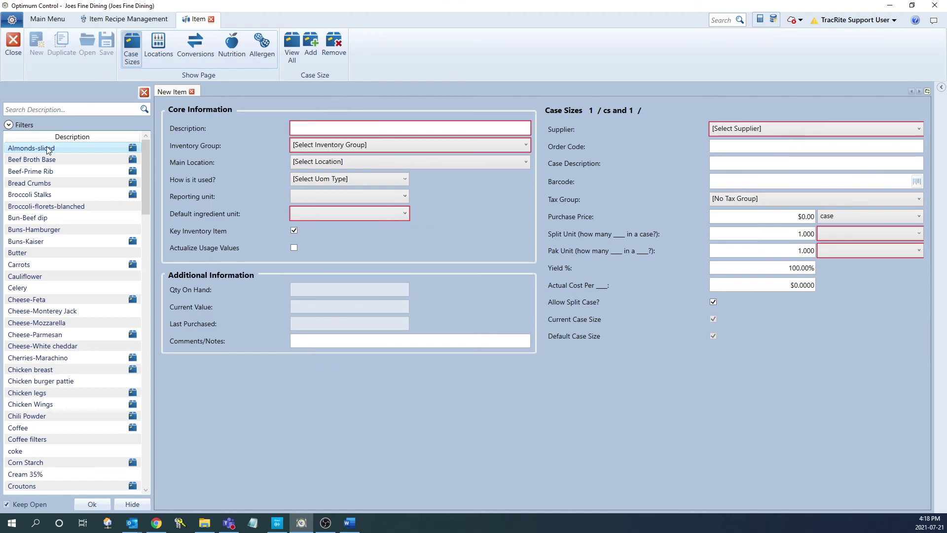
{"action": "left_click", "coordinate": [296, 40]}
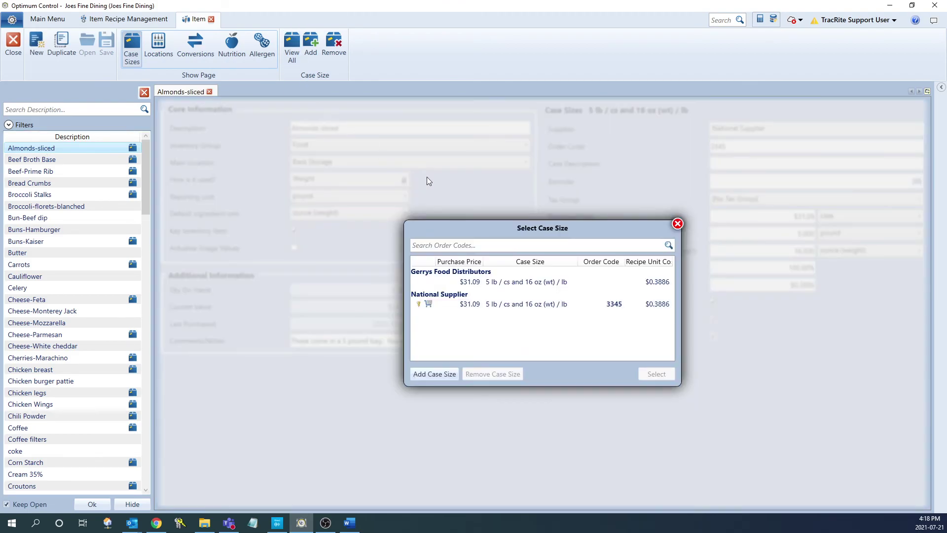
{"action": "left_click", "coordinate": [489, 284]}
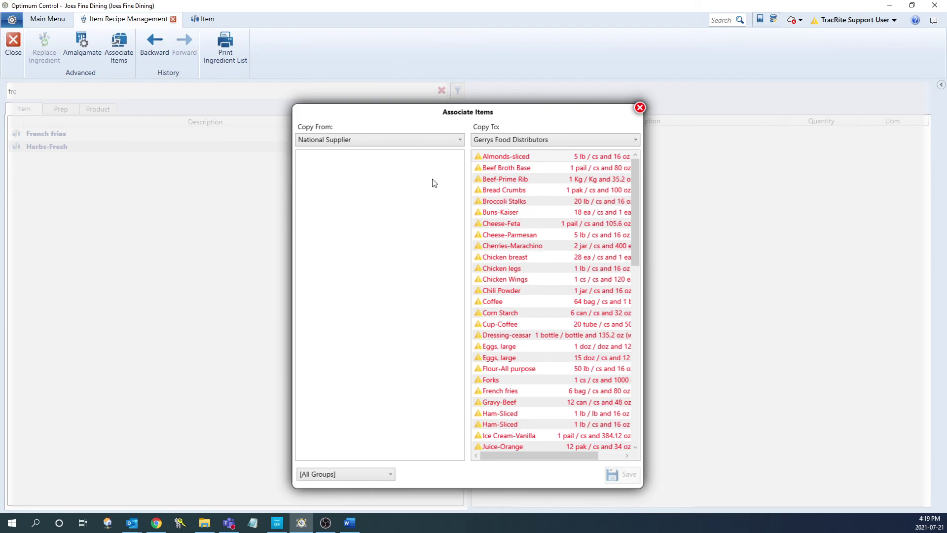
{"action": "left_click", "coordinate": [640, 108]}
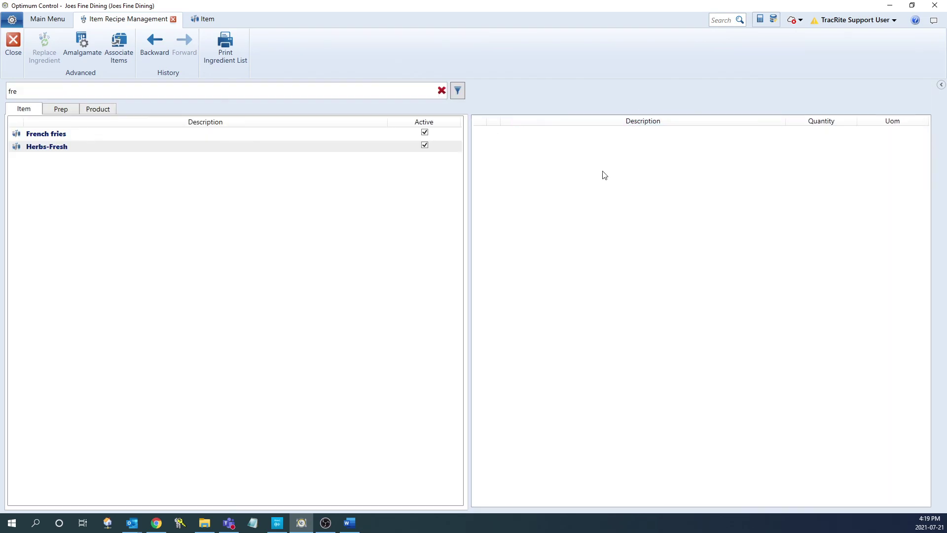